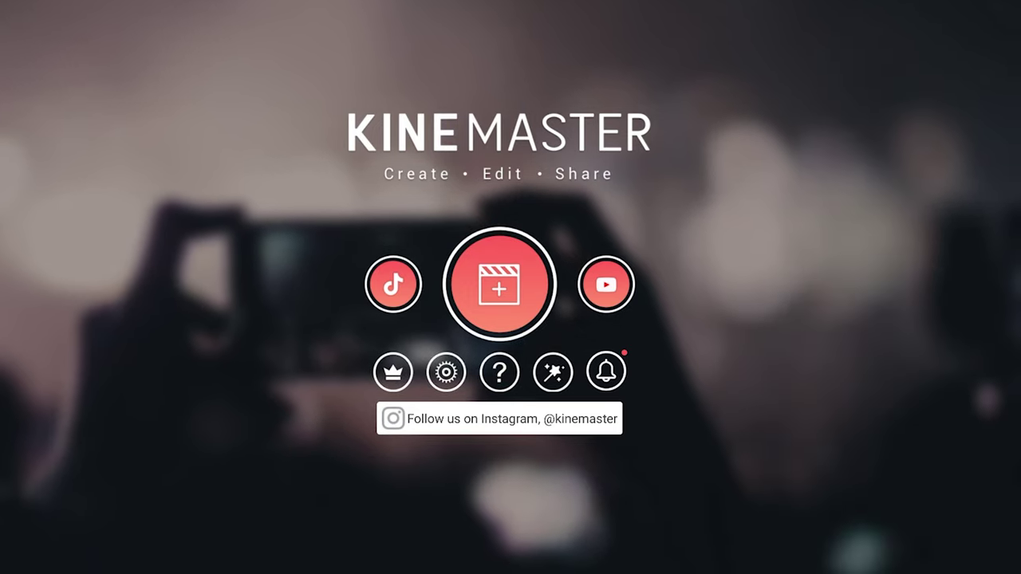
Start a new KineMaster project in the 16:9 widescreen aspect ratio
click(512, 298)
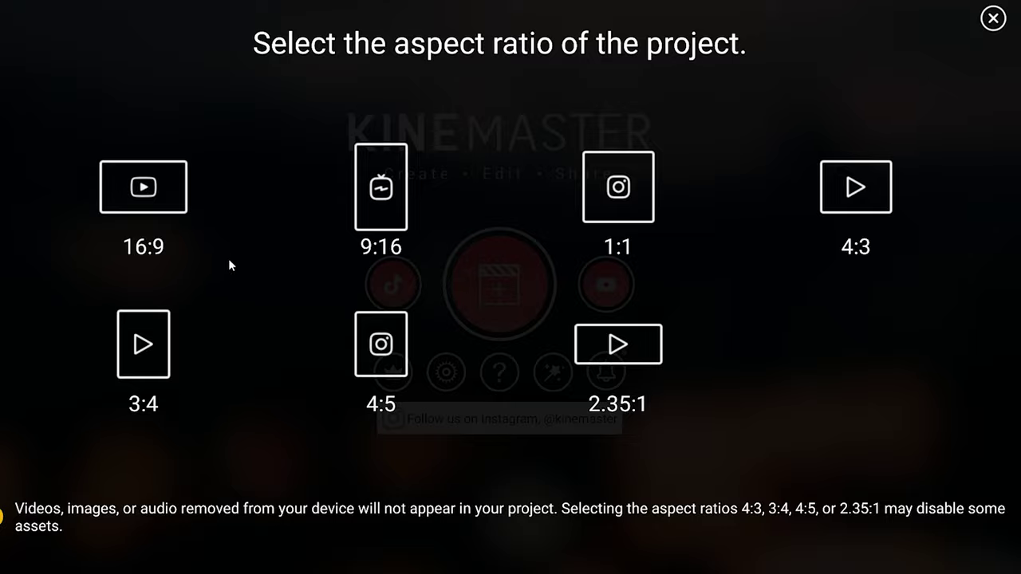
click(170, 208)
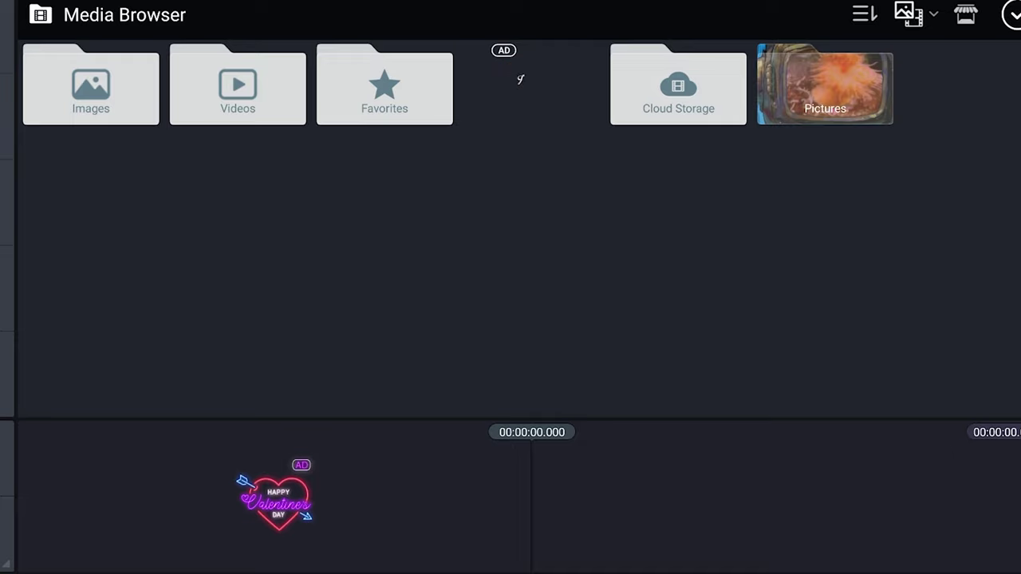
Close the media browser to reach the project's preview and timeline editor
key(Escape)
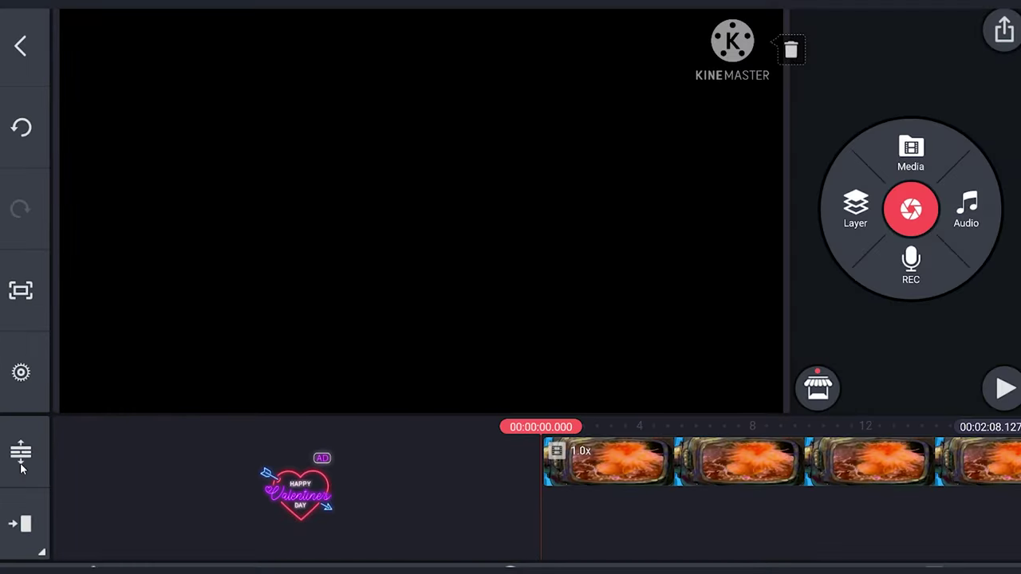
click(21, 466)
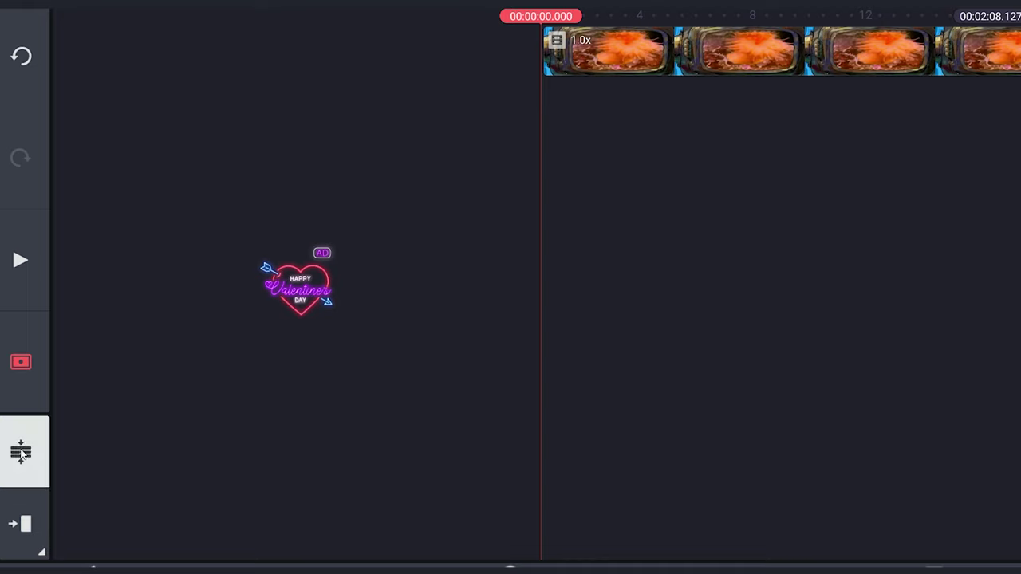
click(22, 453)
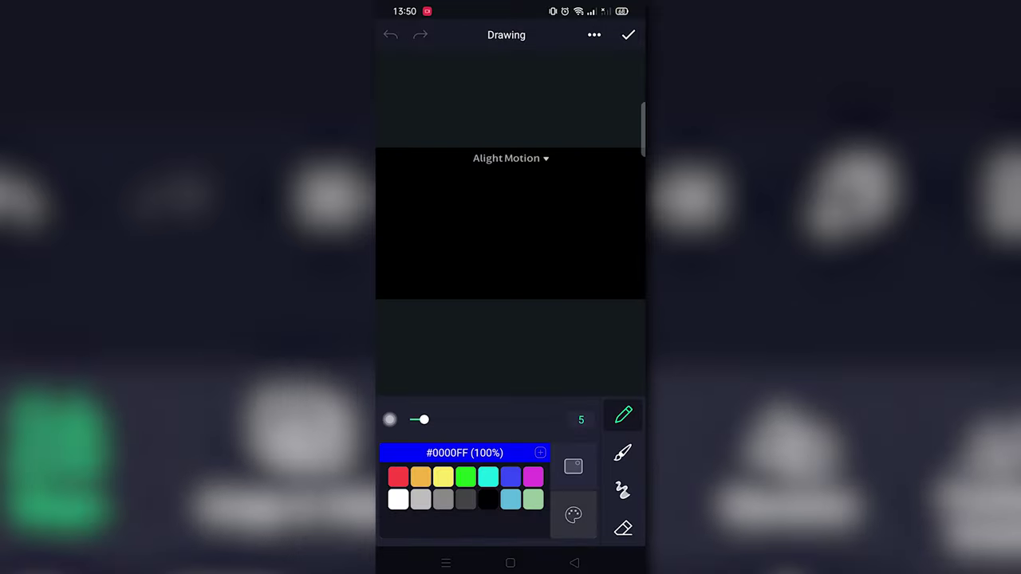
Exit the drawing and add a shape from the Shape grid as layer Shape 1
click(574, 563)
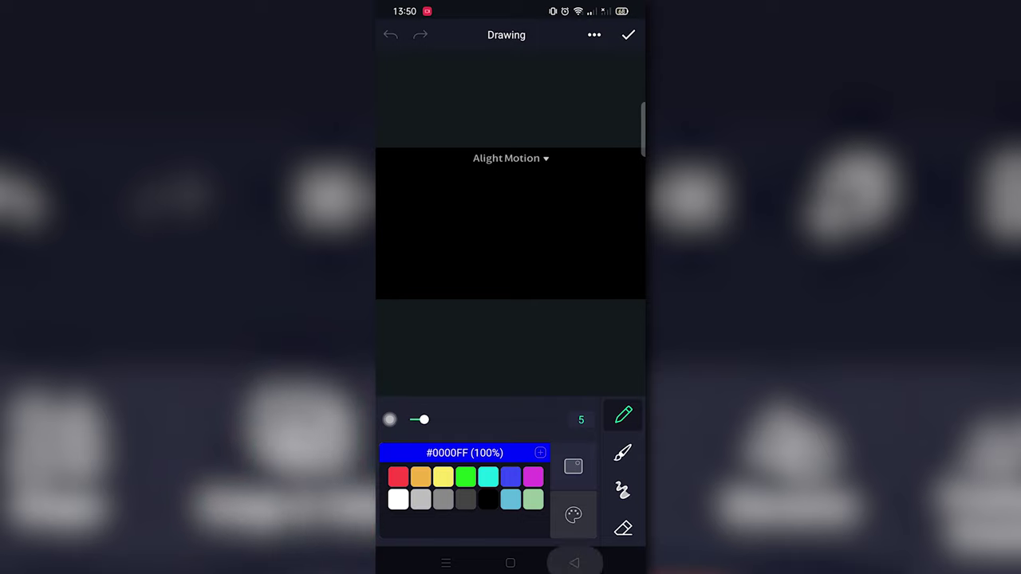
click(617, 519)
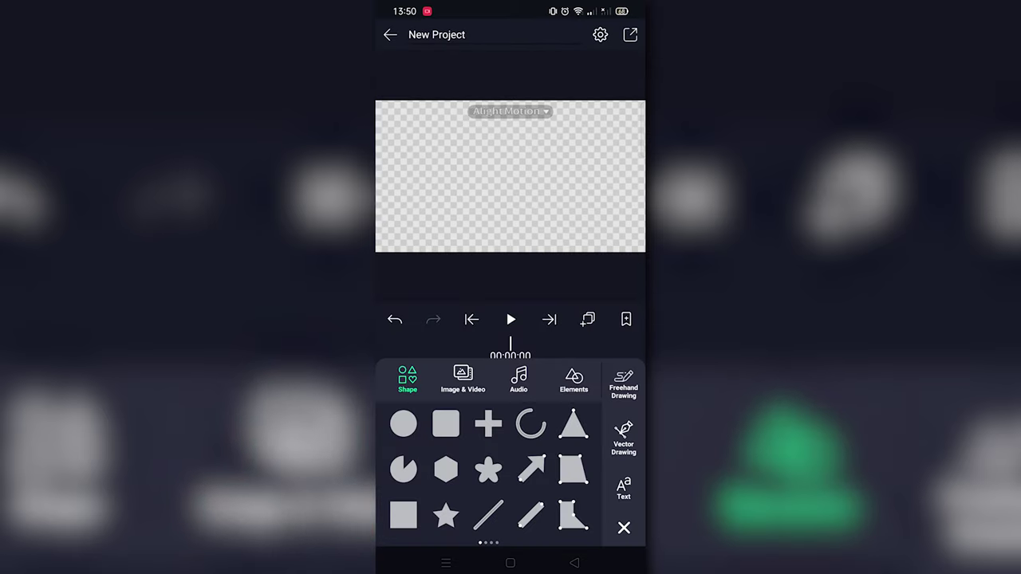
click(624, 437)
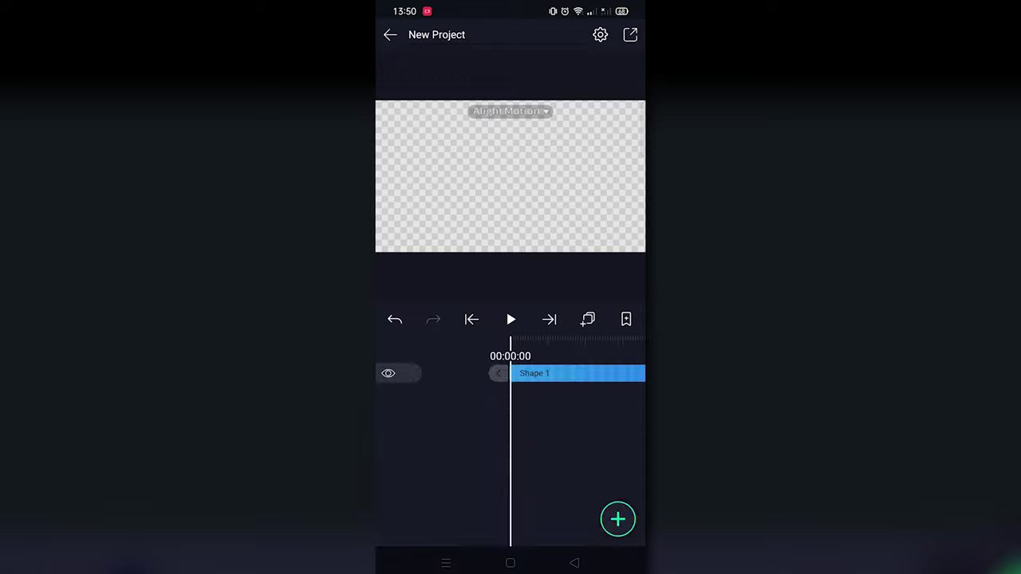
click(575, 564)
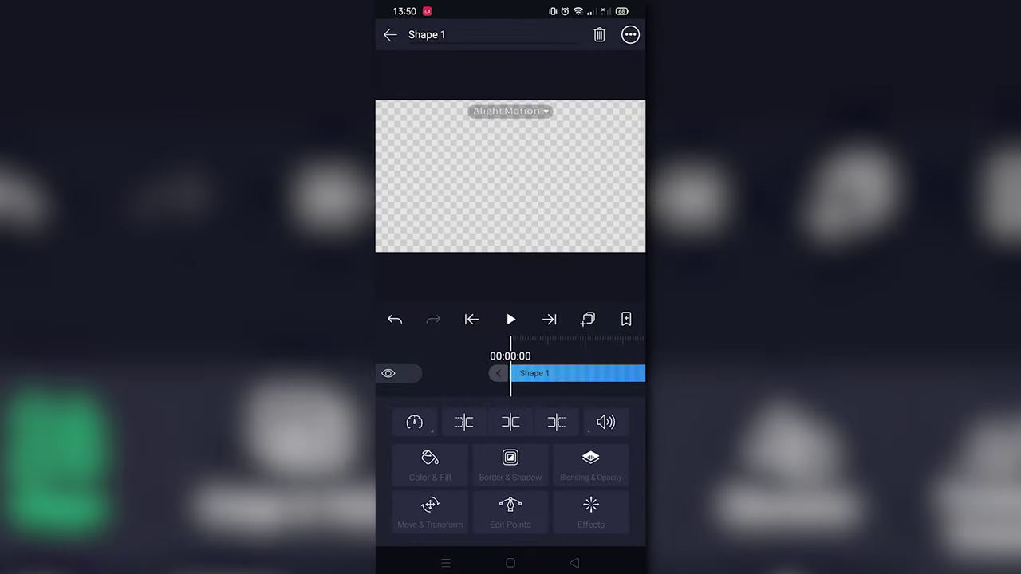
click(574, 563)
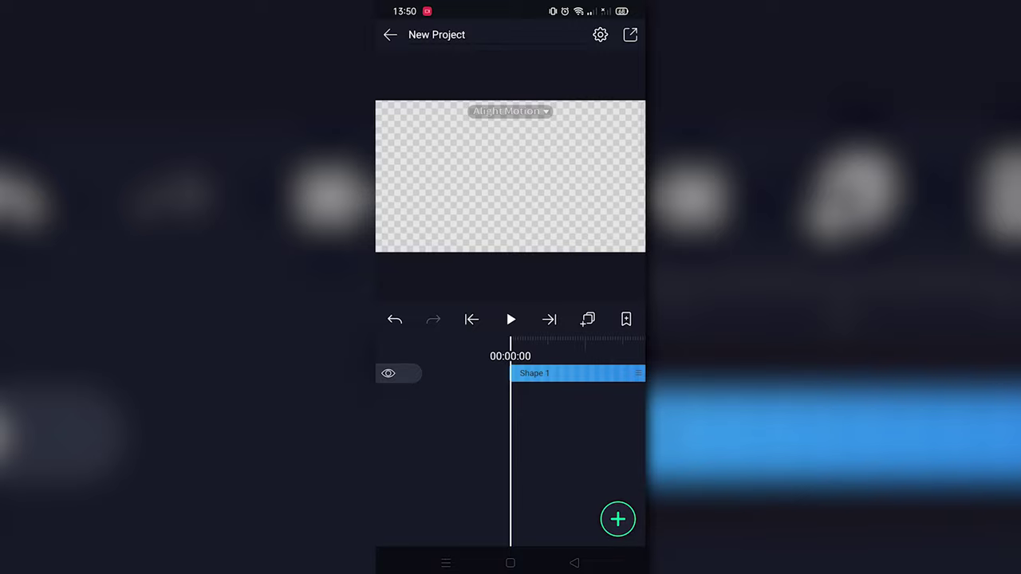
Hide the Shape 1 layer and add an empty text layer to the timeline
mouse_move(558, 414)
mouse_down()
mouse_move(514, 415)
mouse_move(570, 415)
mouse_up()
click(389, 373)
click(618, 520)
click(623, 488)
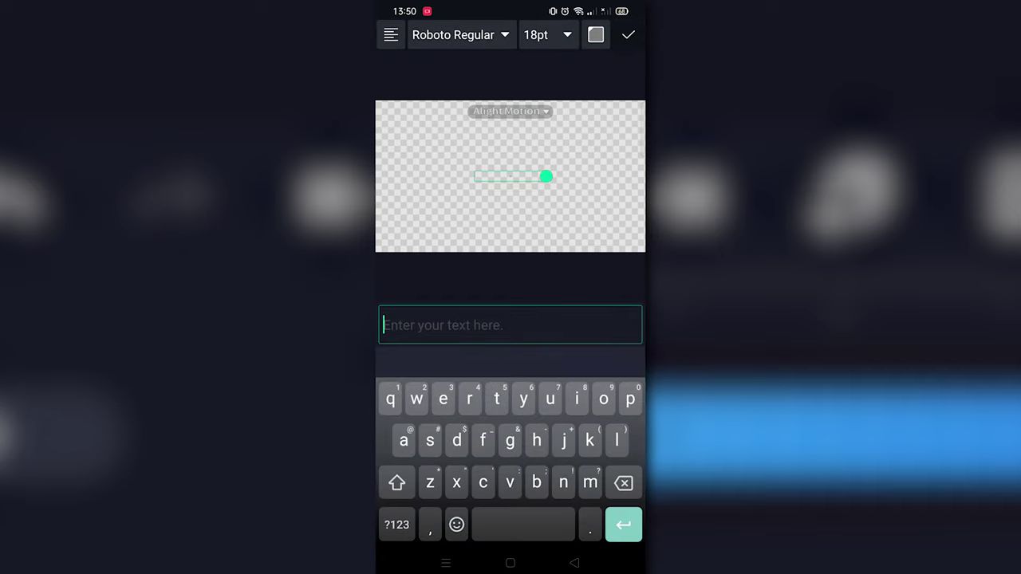
click(574, 563)
click(575, 563)
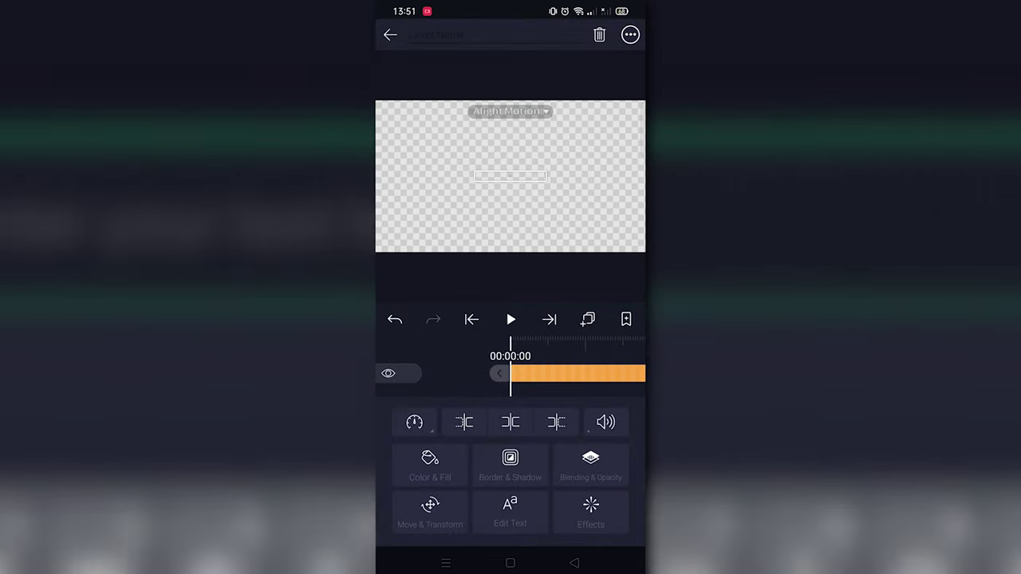
click(574, 563)
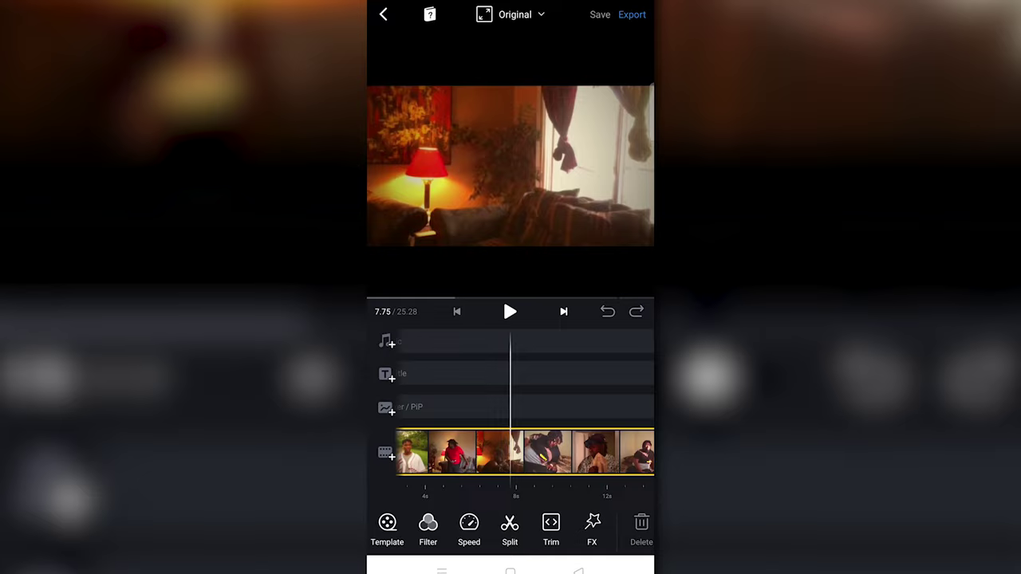
Return the timeline to 0.00 and bring up the clip's filter panel, Original selected
scroll(510, 452, left, 10)
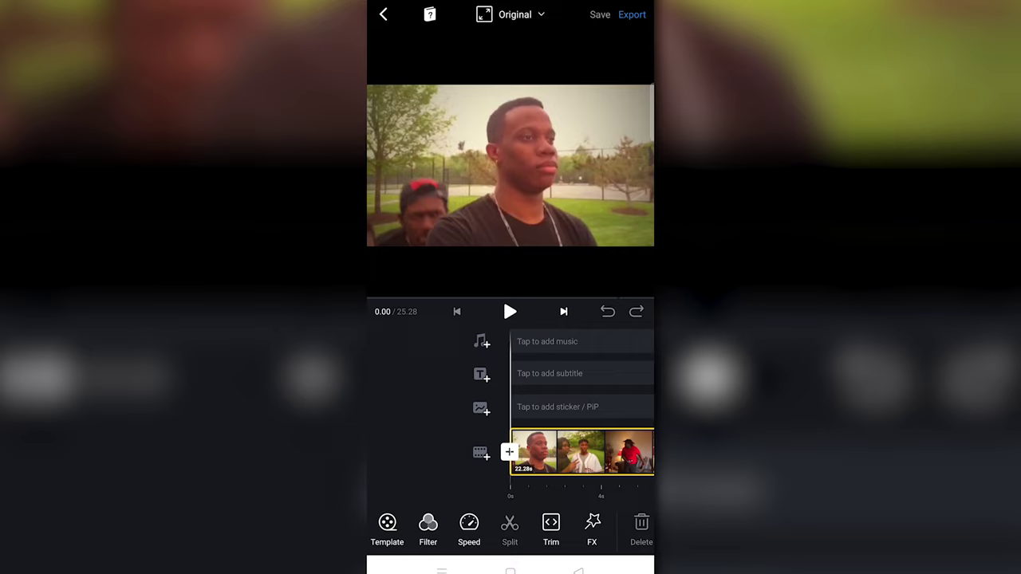
mouse_move(591, 527)
mouse_down()
mouse_move(387, 526)
mouse_move(548, 526)
mouse_move(425, 526)
mouse_up()
drag(545, 526, 615, 527)
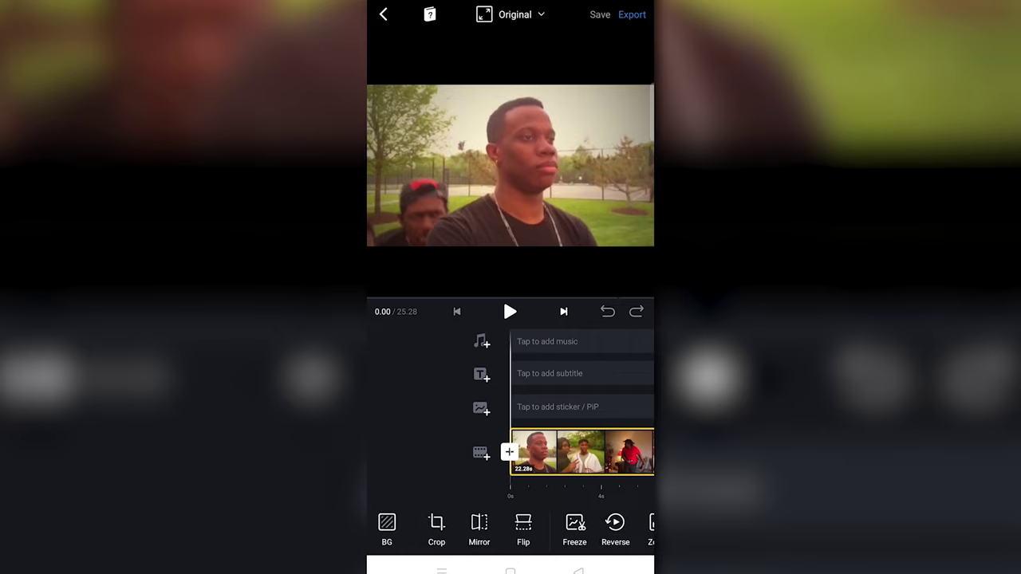
drag(447, 526, 622, 527)
drag(479, 527, 463, 527)
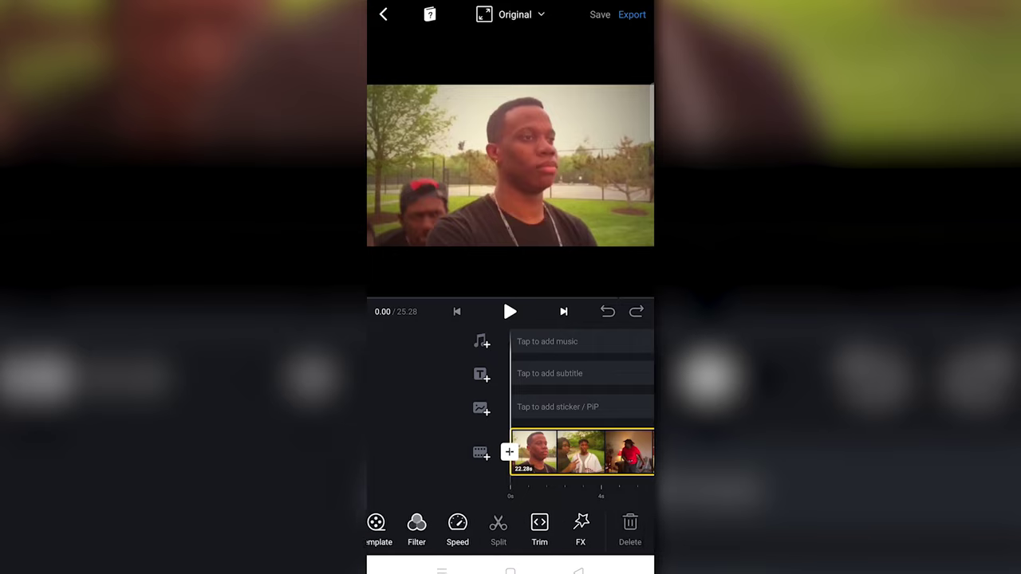
mouse_move(558, 526)
mouse_down()
mouse_move(404, 527)
mouse_move(622, 526)
mouse_up()
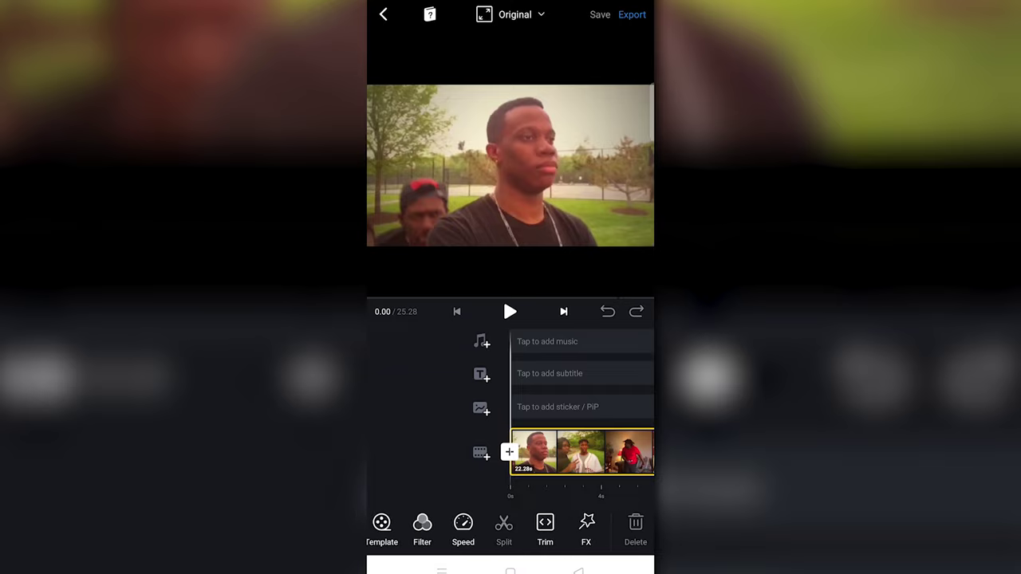
click(428, 526)
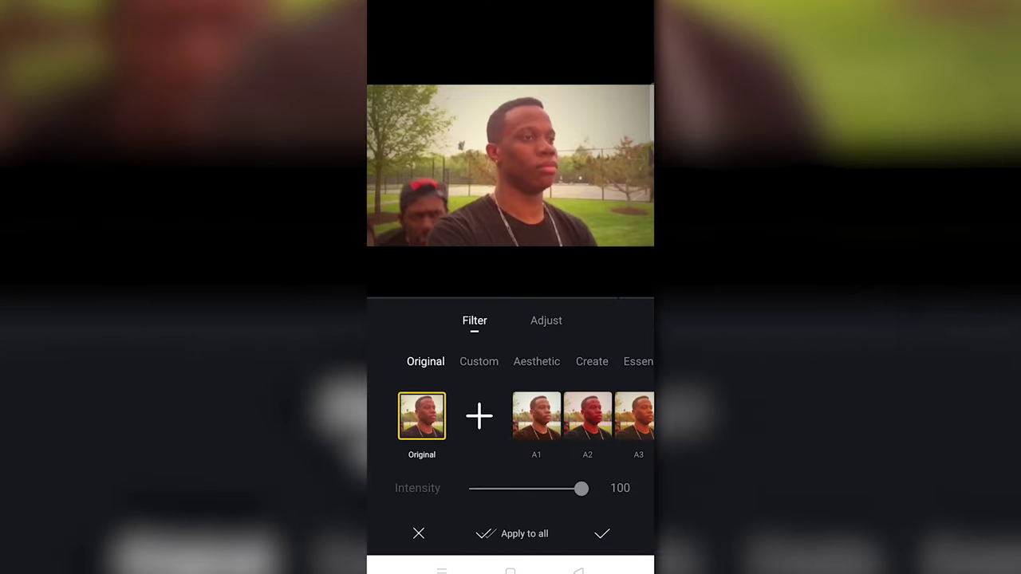
Close the filters without applying one, browse the frame ratios, and keep Original
drag(606, 415, 510, 416)
click(602, 534)
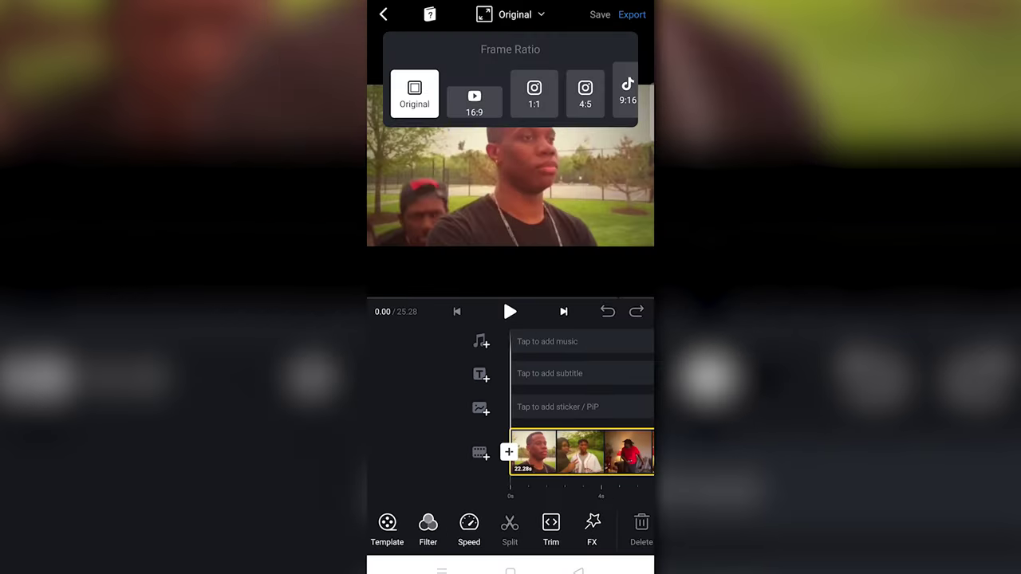
drag(627, 94, 493, 94)
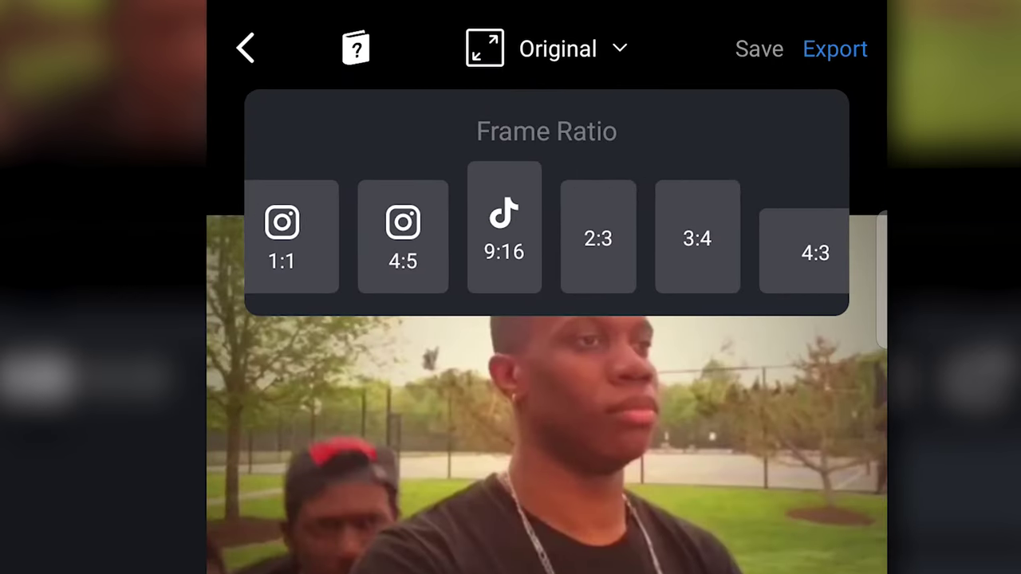
drag(504, 239, 373, 240)
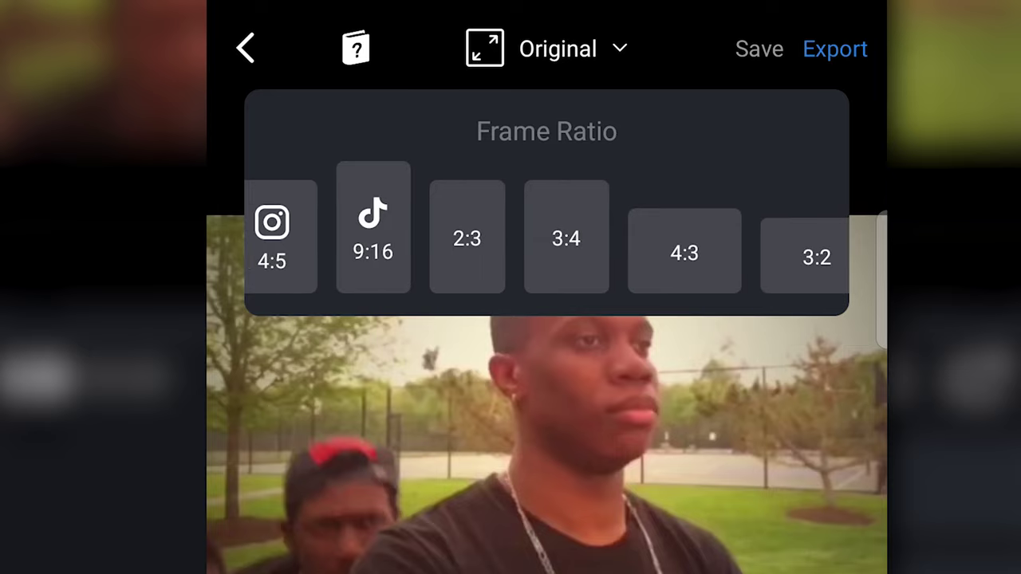
drag(559, 239, 251, 240)
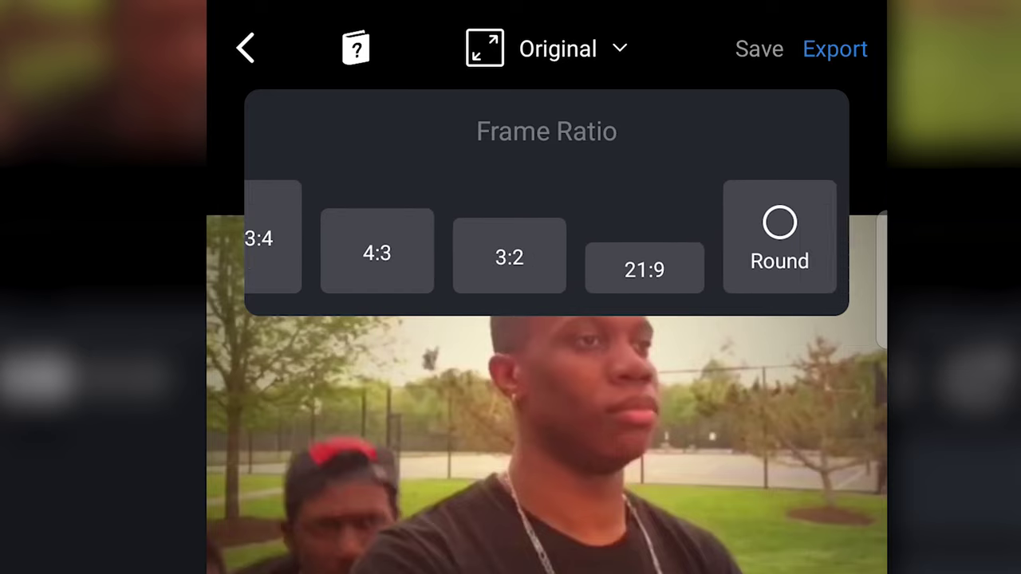
drag(319, 239, 625, 239)
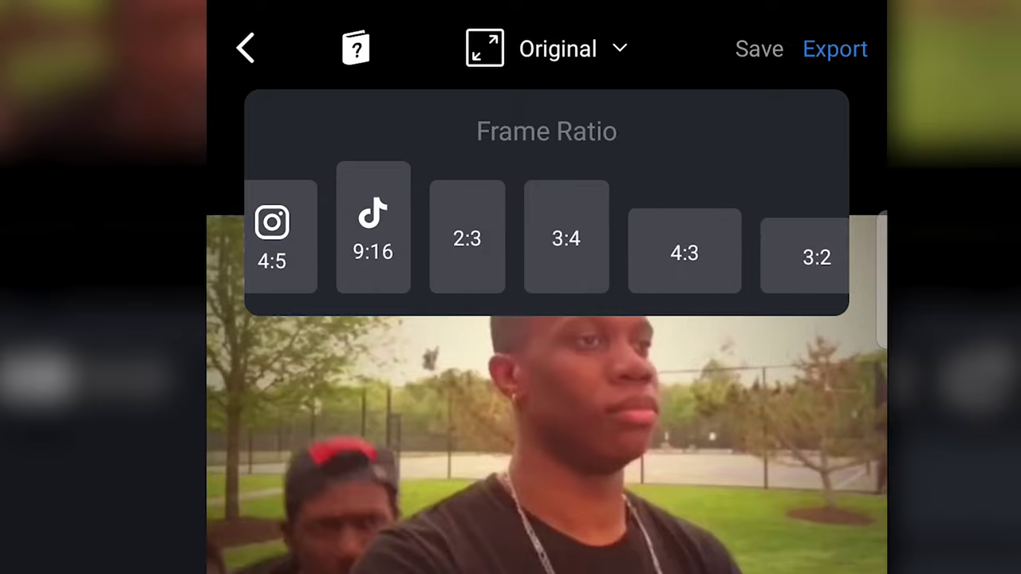
drag(374, 239, 825, 240)
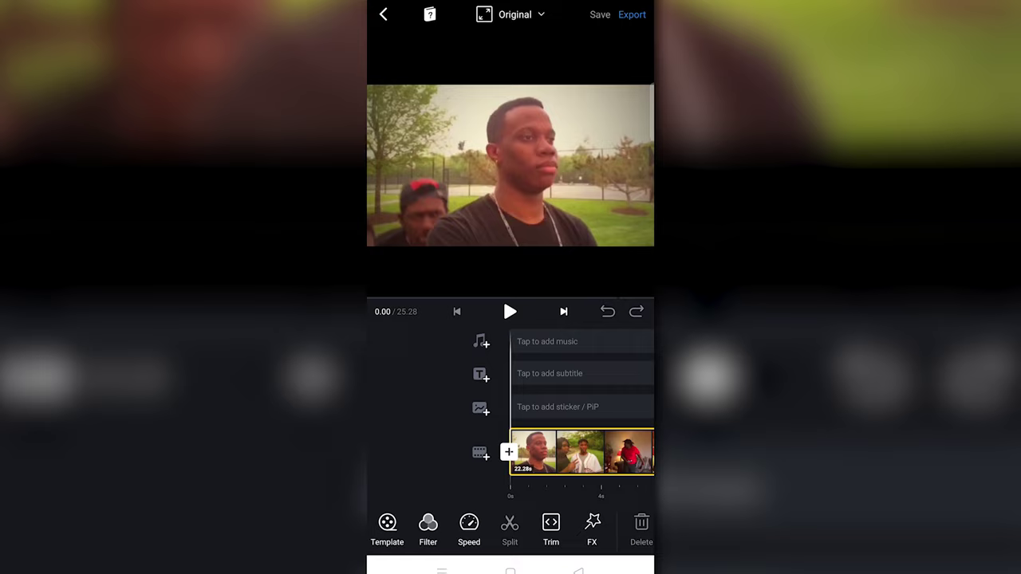
drag(646, 526, 367, 526)
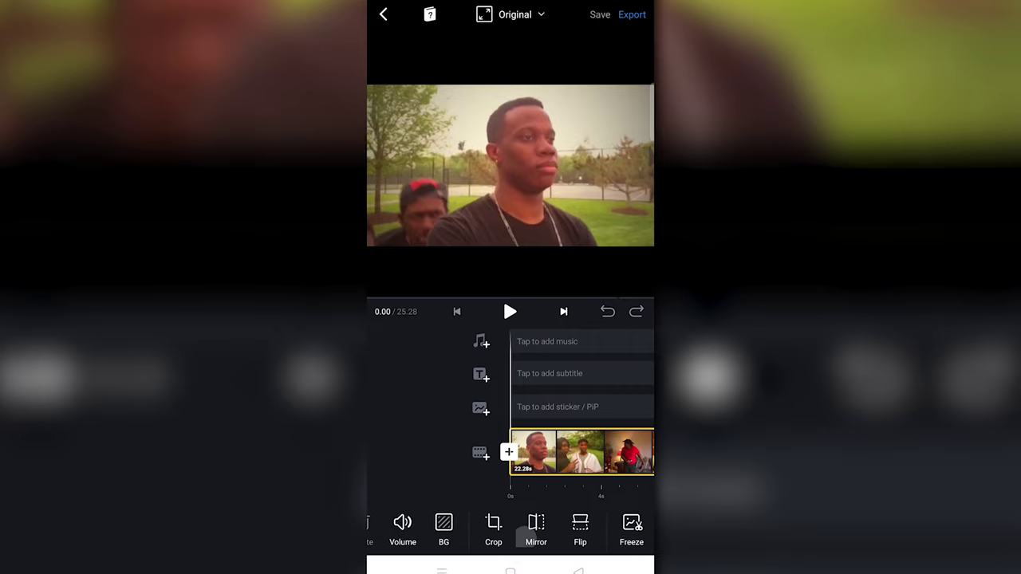
mouse_move(558, 526)
mouse_down()
mouse_move(431, 526)
mouse_move(630, 526)
mouse_up()
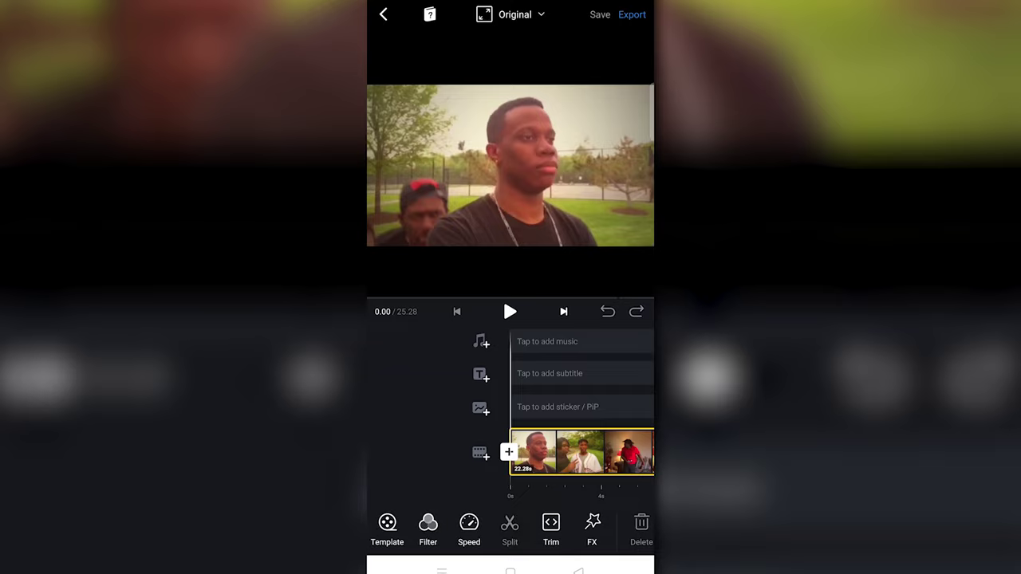
Apply the 0.6-second Flash effect from FX to the start of the clip
click(592, 526)
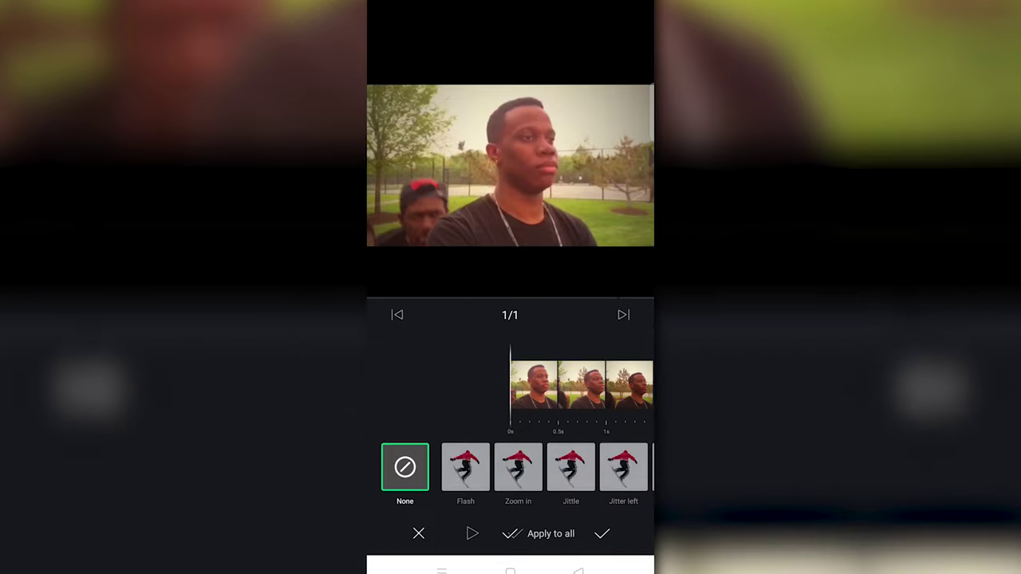
click(465, 466)
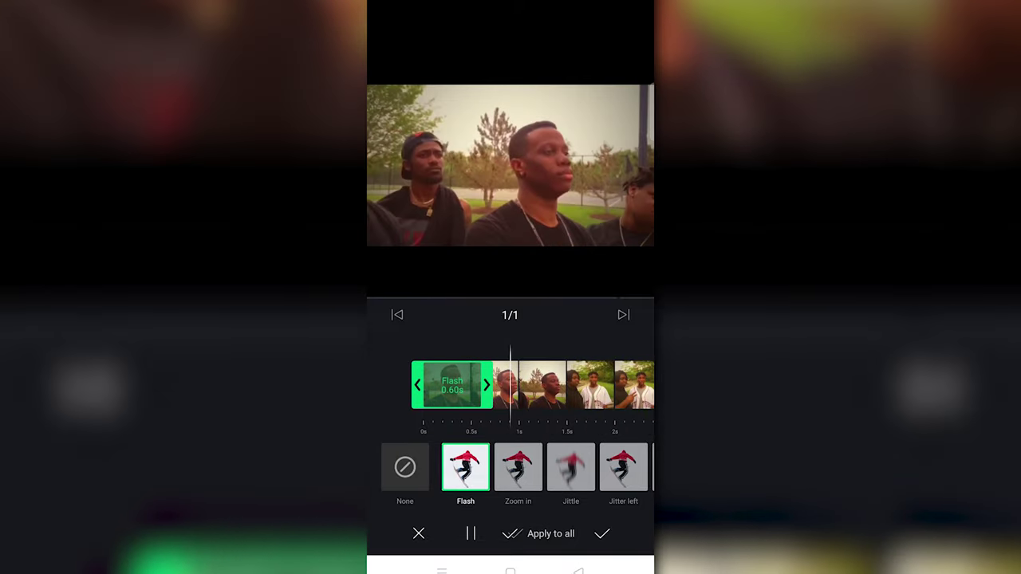